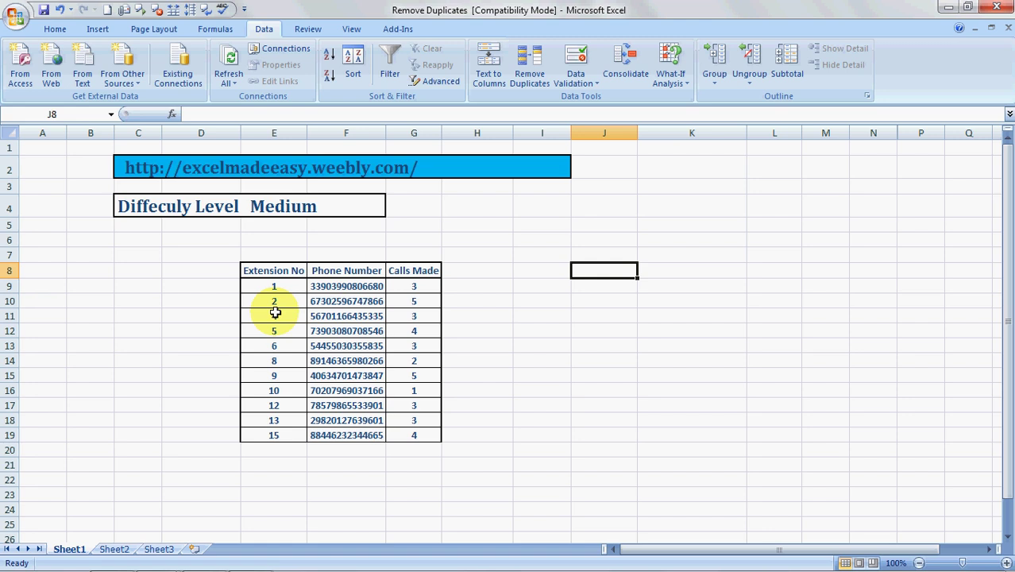
- Undo the previous duplicate removal in the table of extensions, phone numbers and calls made on Sheet1
key(Left)
key(Left)
key(Left)
key(Left)
key(Left)
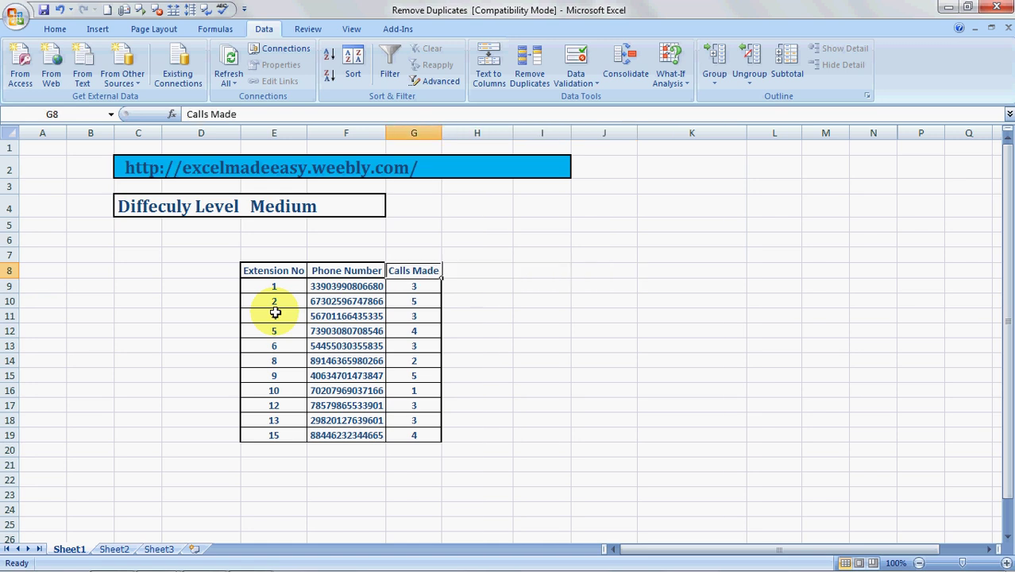
key(Down)
key(Down)
key(Down)
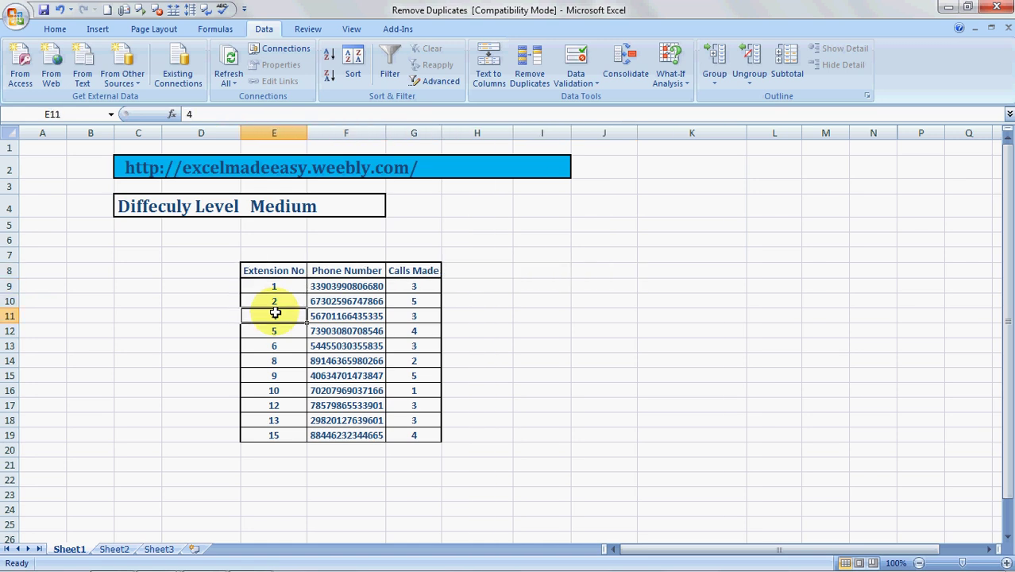
key(ctrl+z)
click(472, 357)
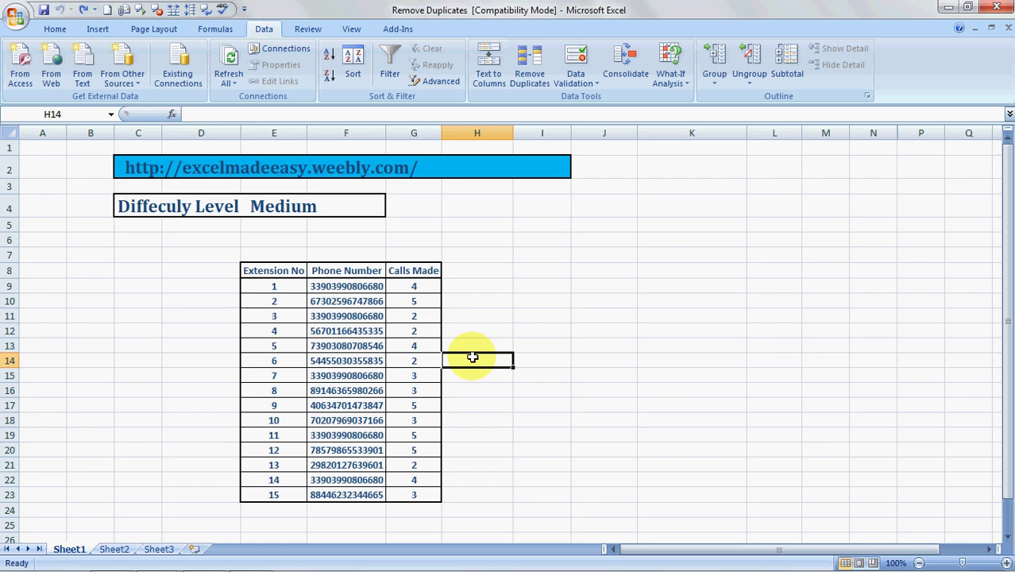
- Compare the Phone Number entry for extension 1 with the one for extension 14
key(Right)
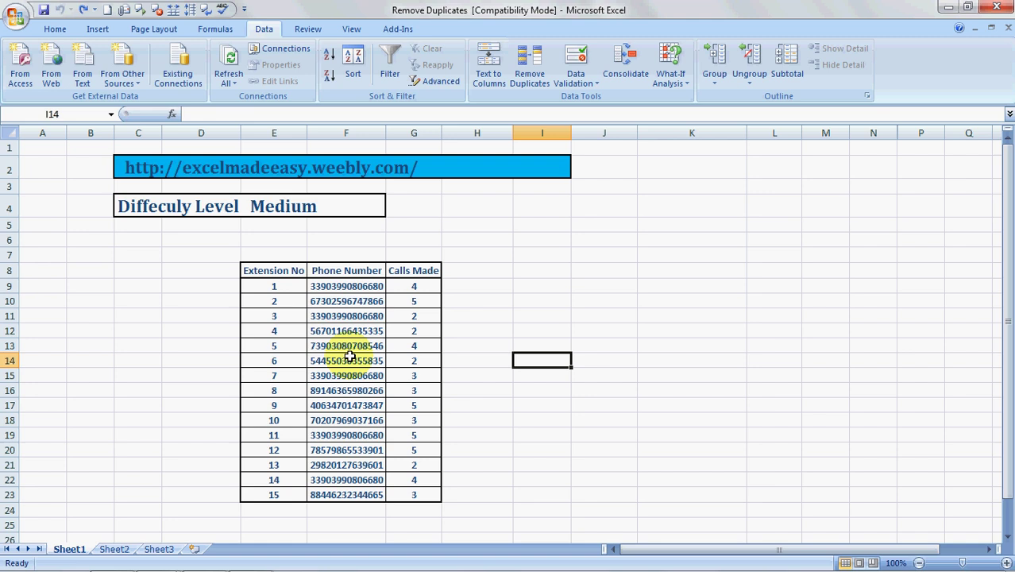
click(314, 283)
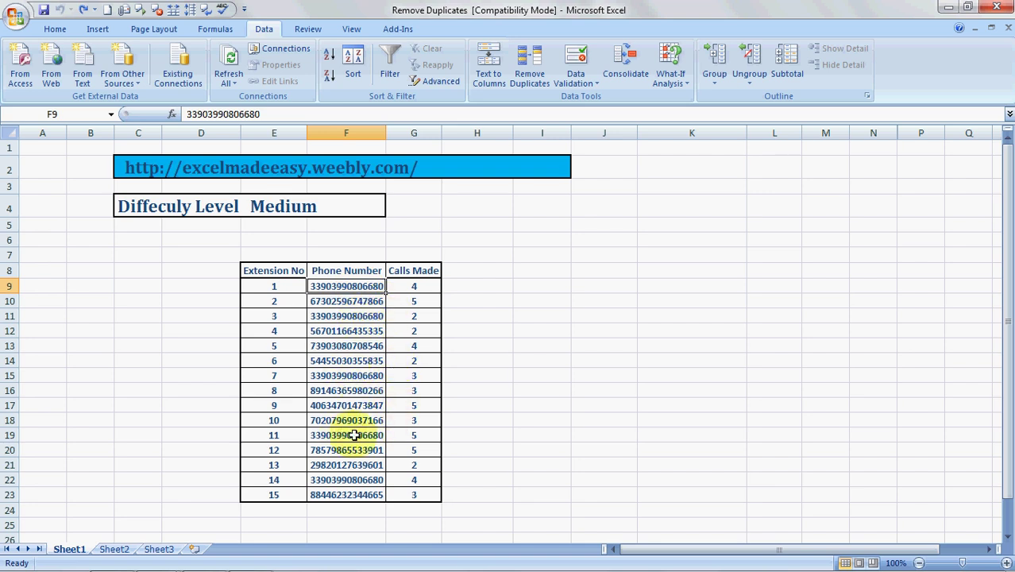
click(352, 479)
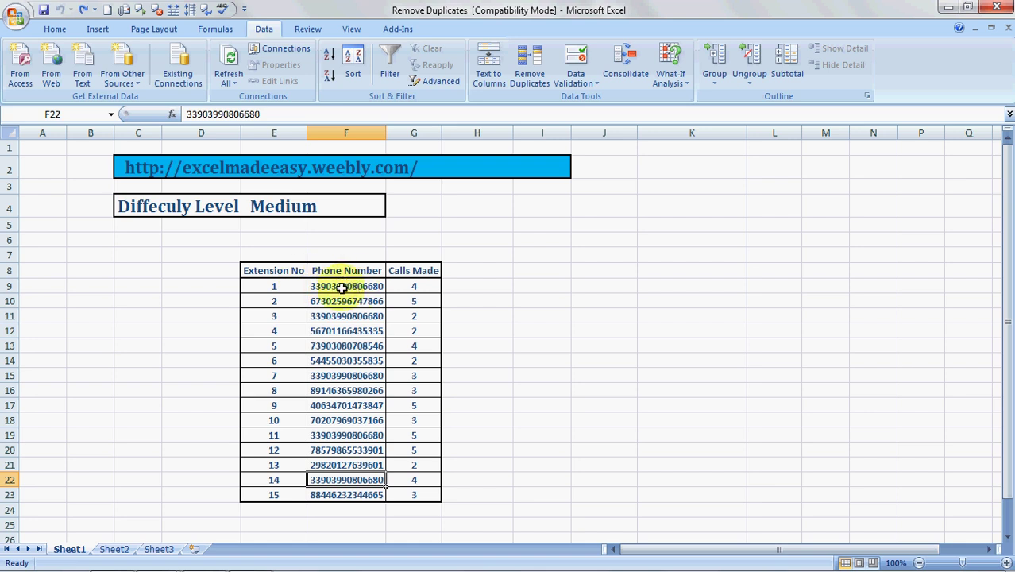
- Remove duplicate rows from the table in E8:G23, comparing only the Phone Number column and treating the first row as headers
click(267, 271)
key(shift+Right)
key(shift+Right)
key(shift+Down)
key(shift+Down)
key(shift+Down)
key(shift+Down)
key(shift+Down)
key(shift+Down)
key(shift+Down)
key(shift+Down)
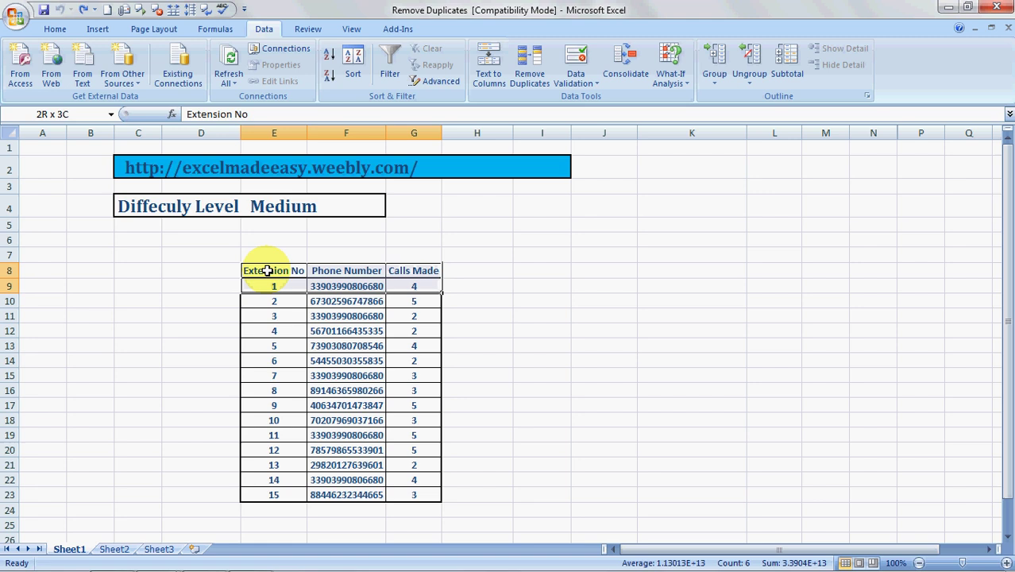
key(shift+Down)
key(shift+Down)
key(shift+Down)
key(shift+Down)
key(shift+Down)
key(shift+Down)
key(shift+Down)
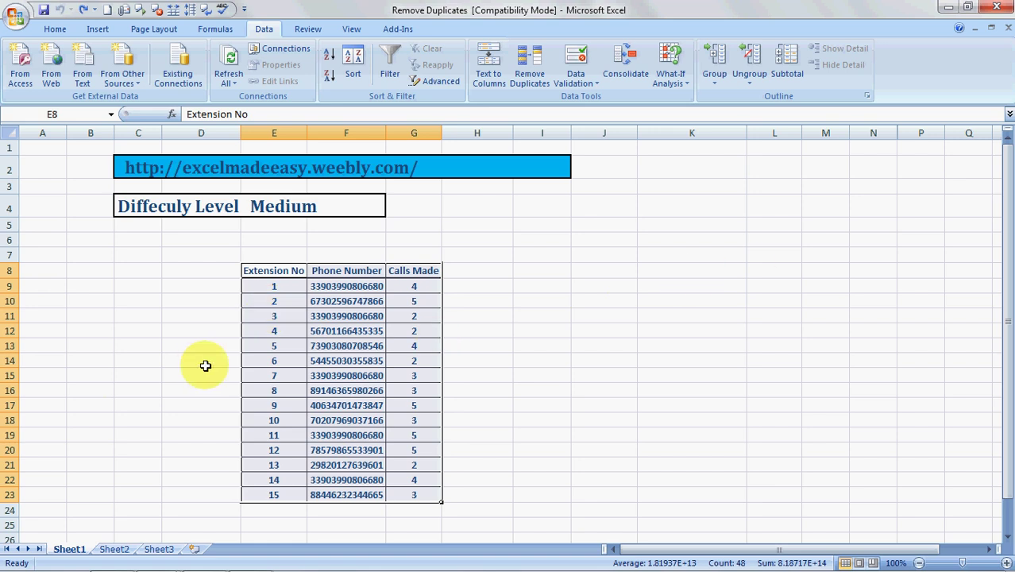
click(547, 66)
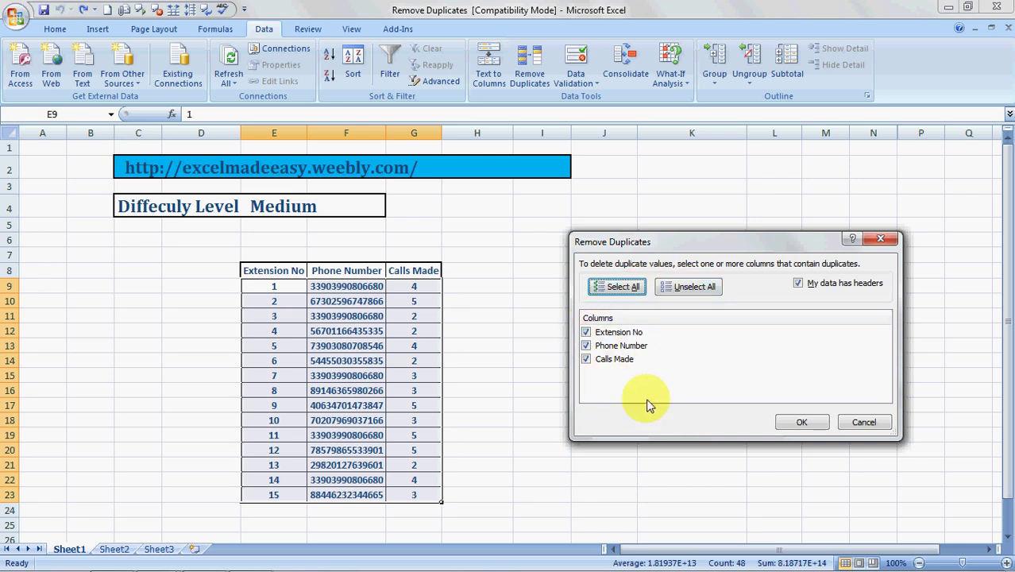
click(688, 287)
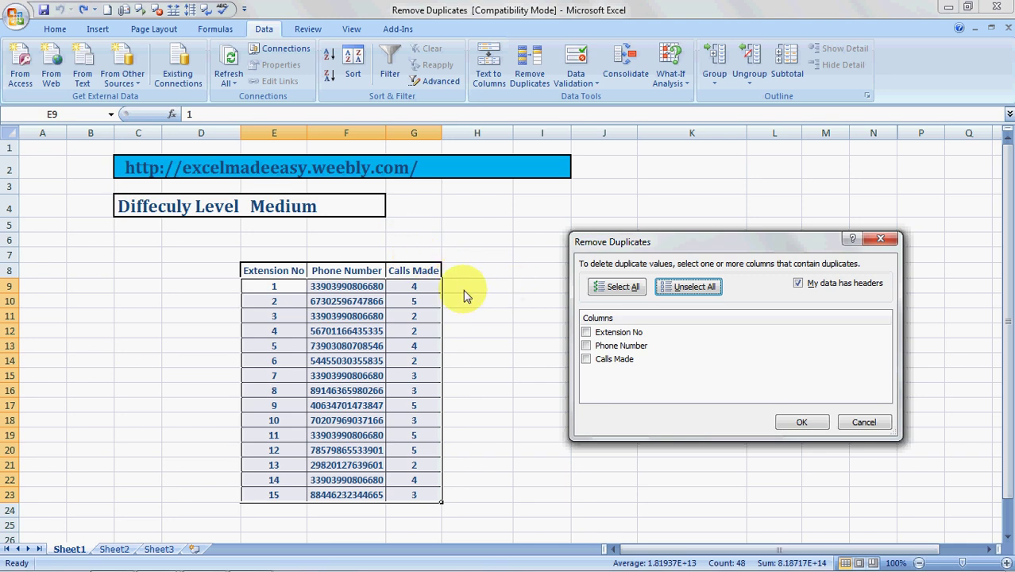
click(586, 346)
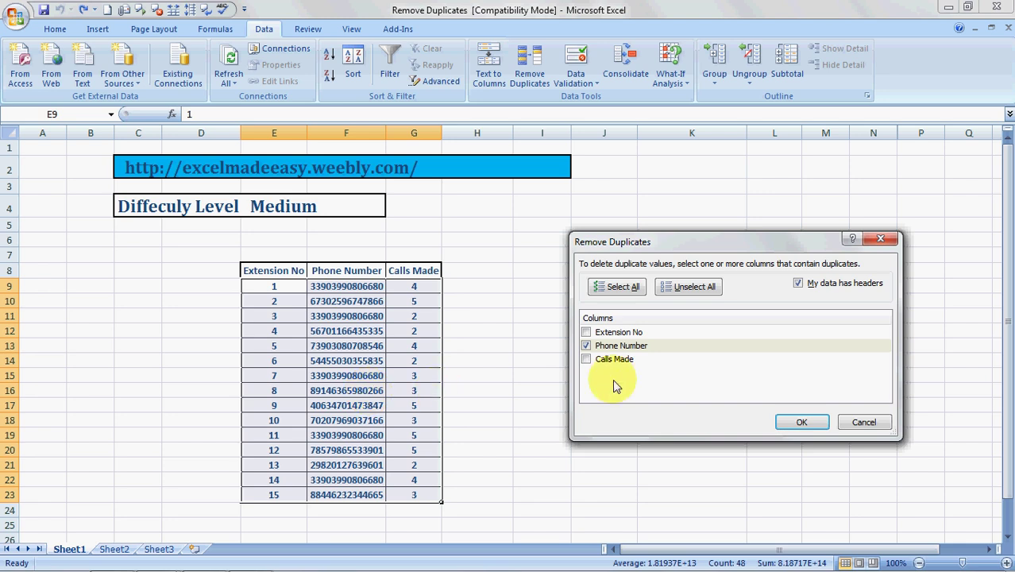
click(804, 425)
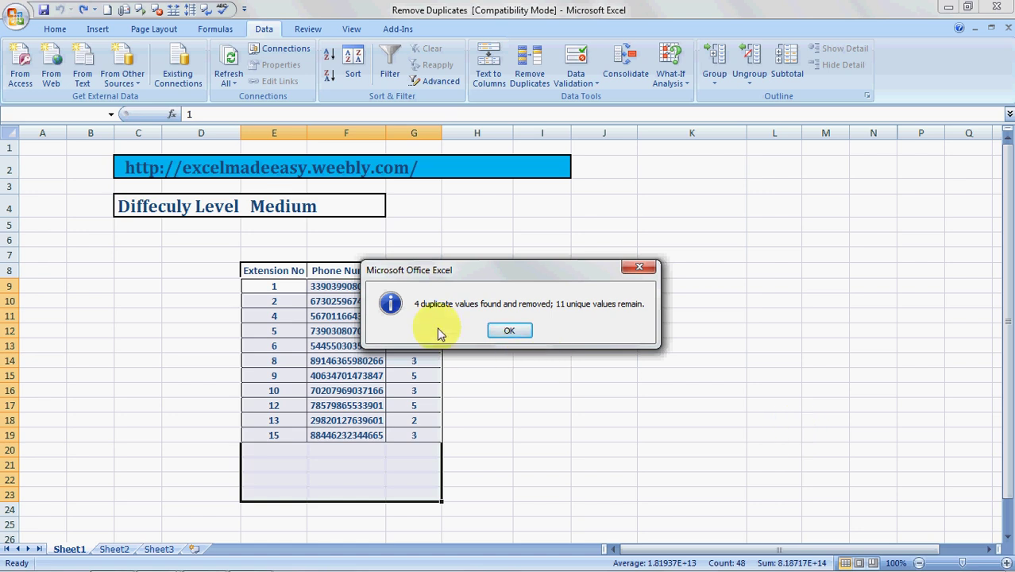
click(509, 330)
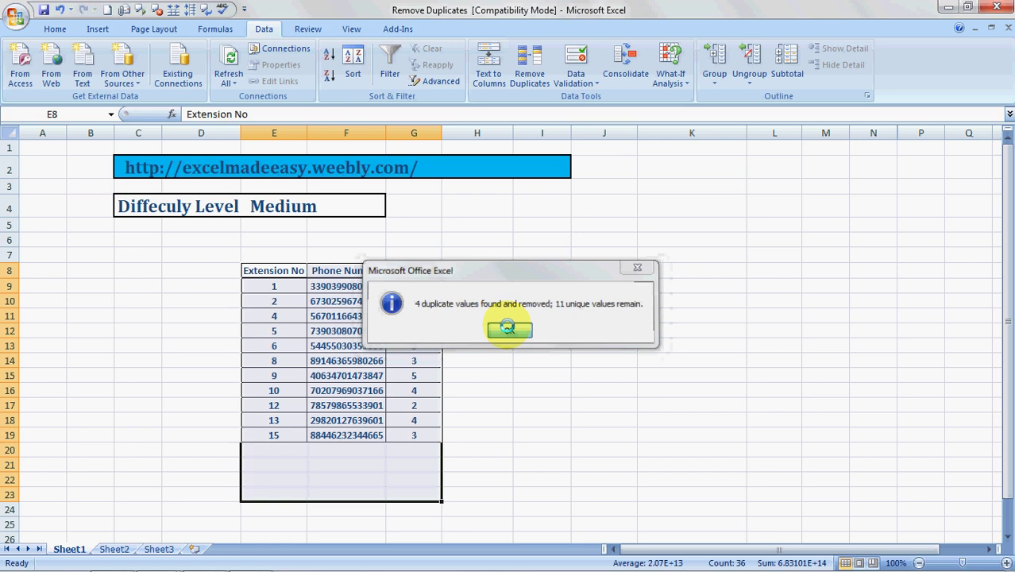
click(321, 288)
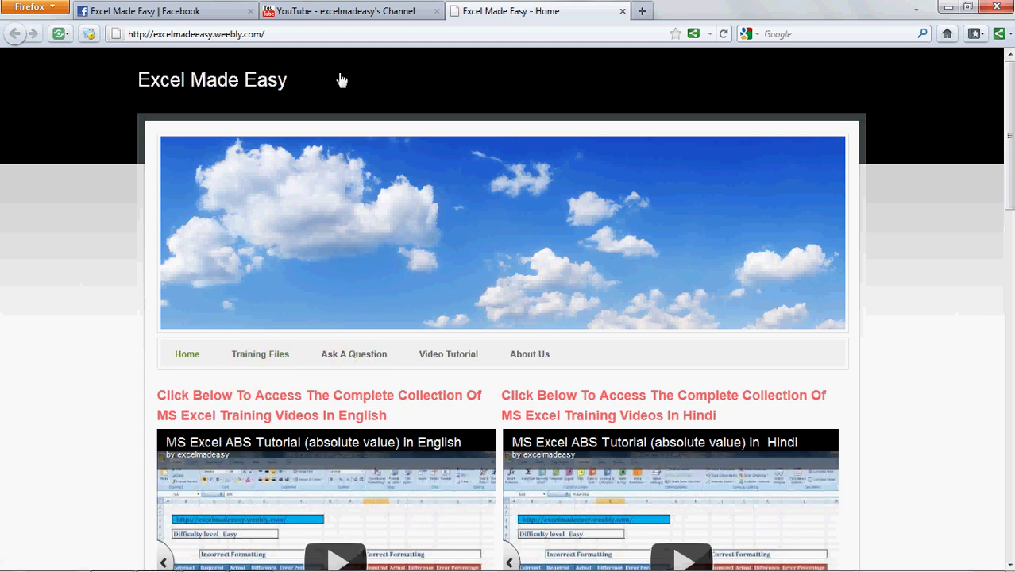
- Show the Excel Made Easy YouTube channel in Firefox and try to subscribe to it
click(339, 17)
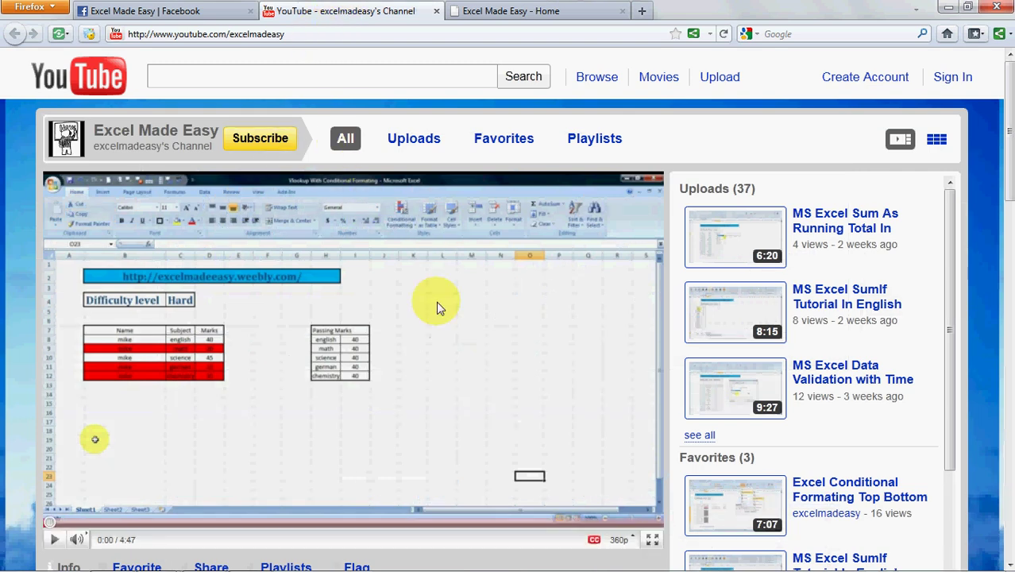
click(263, 140)
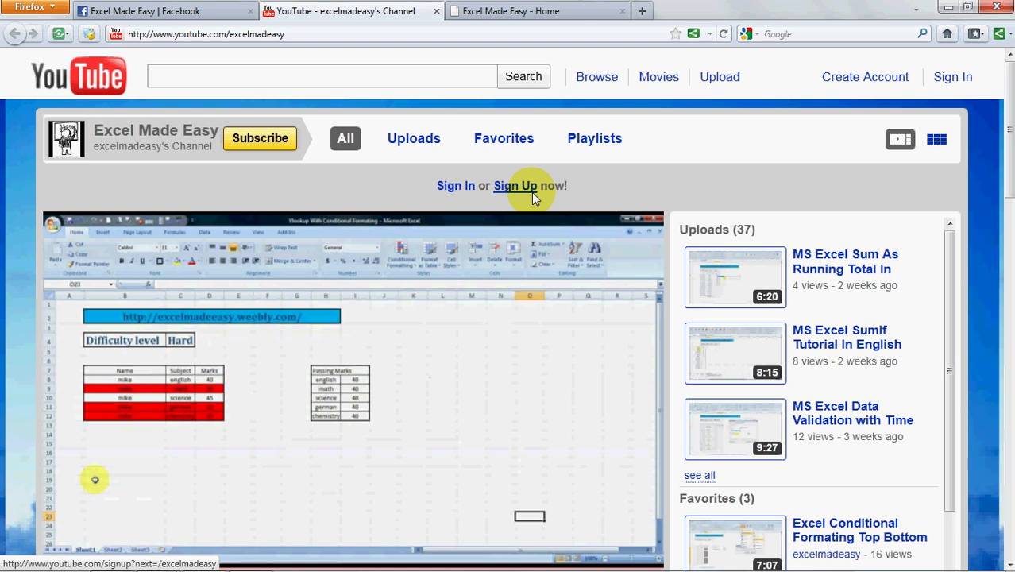
- Look through the Excel Made Easy home page down to its Twitter and Facebook links
click(527, 10)
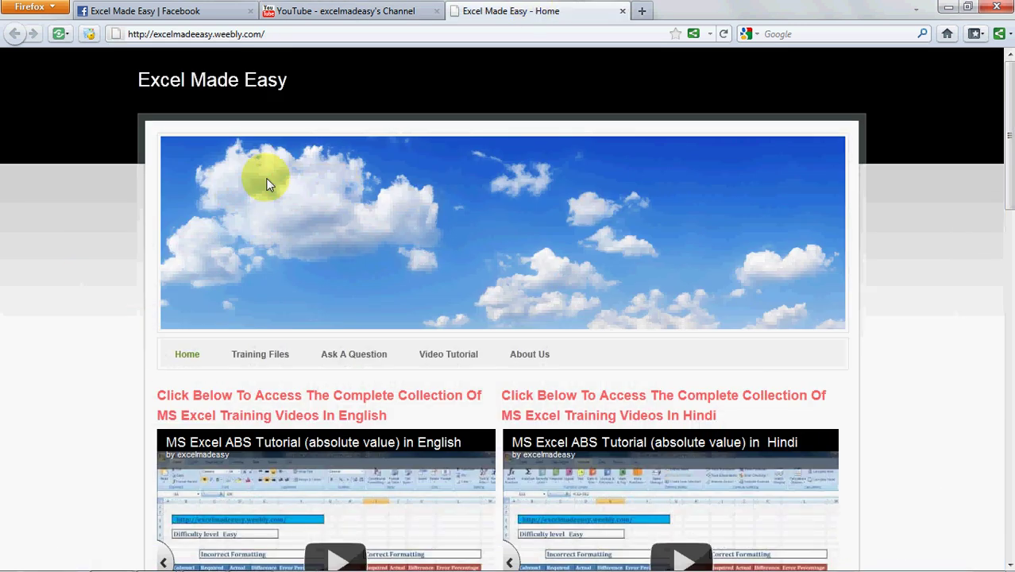
scroll(58, 350, down, 5)
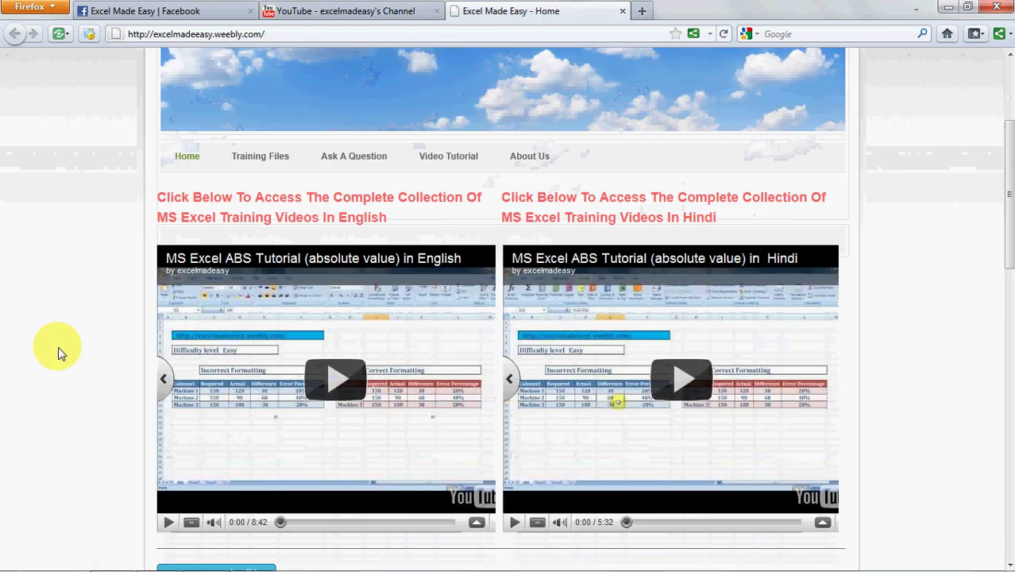
scroll(58, 349, down, 8)
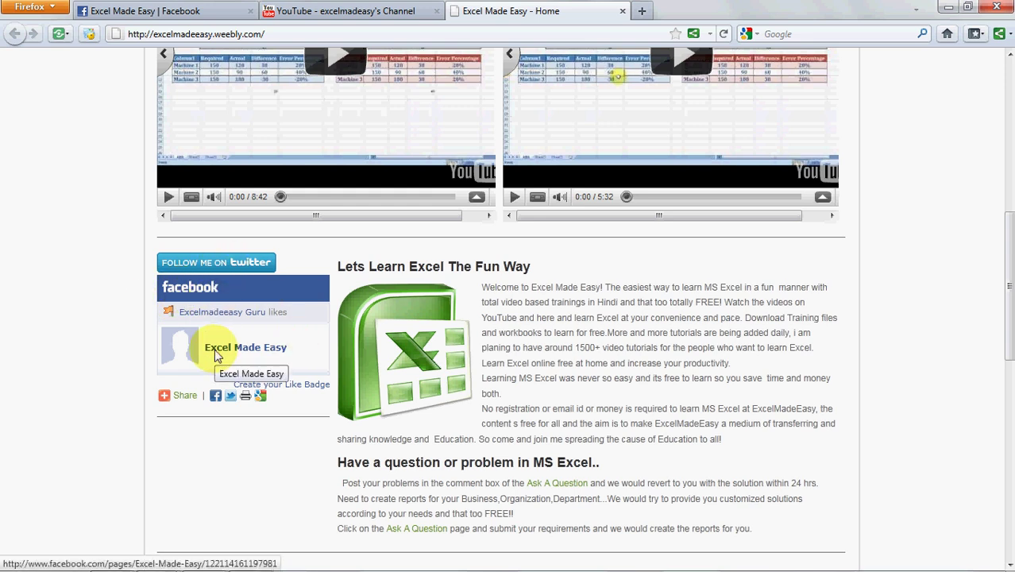
key(alt+Tab)
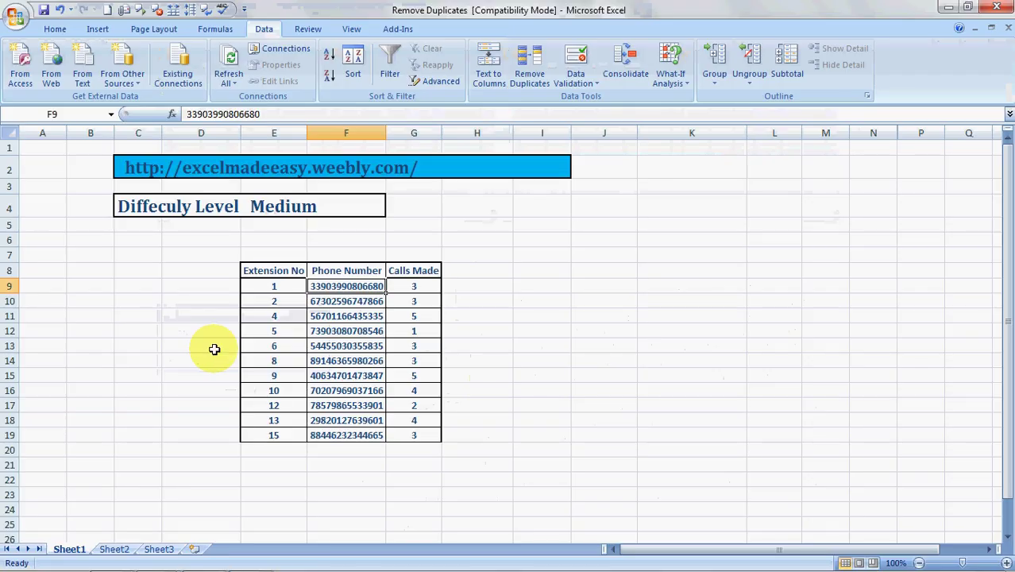
key(alt+Tab)
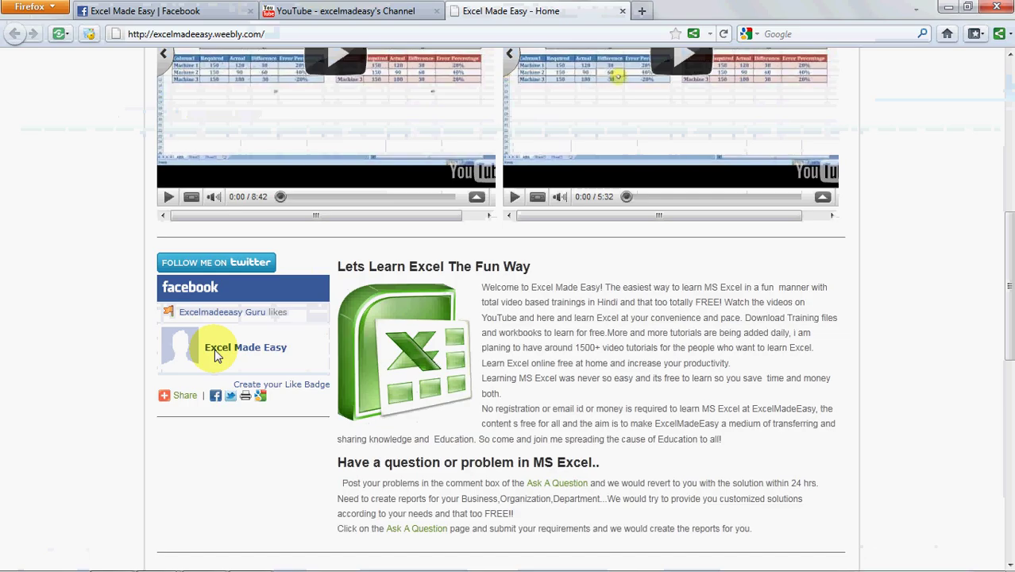
- Show the Excel Made Easy Facebook page and dismiss its login request
click(190, 14)
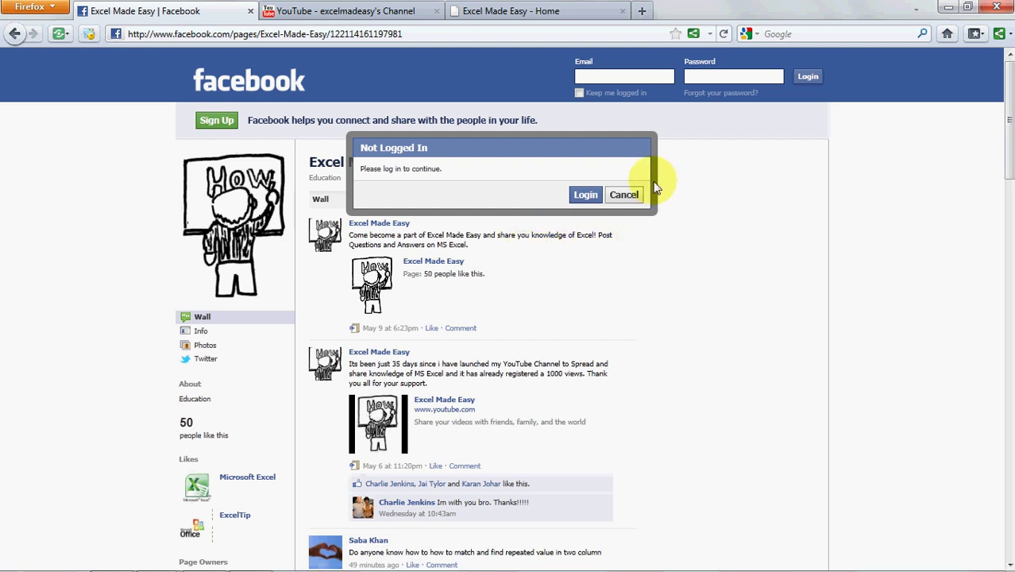
click(624, 195)
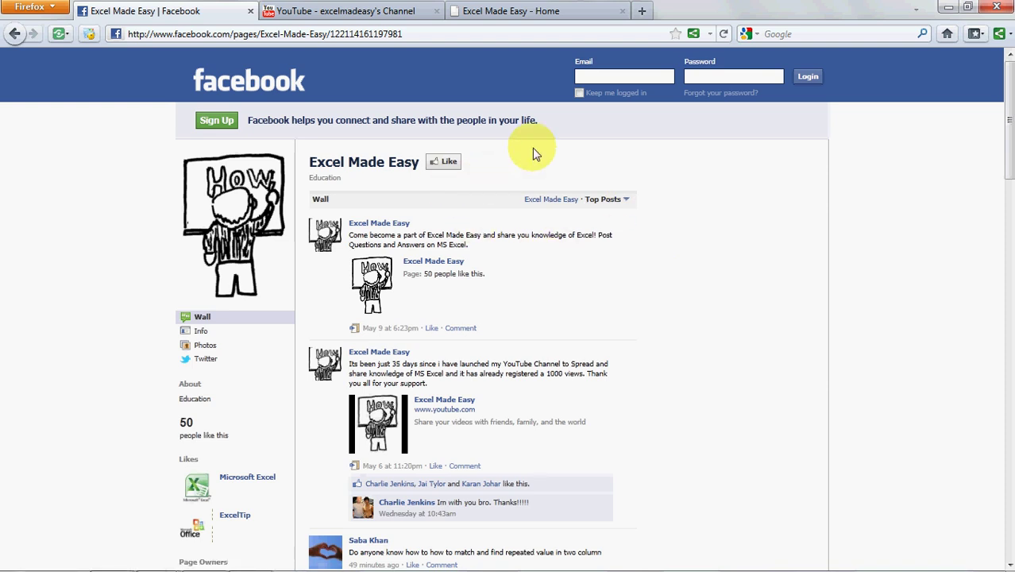
- Return to the Excel workbook and undo the duplicate removal in the phone number table
key(alt+Tab)
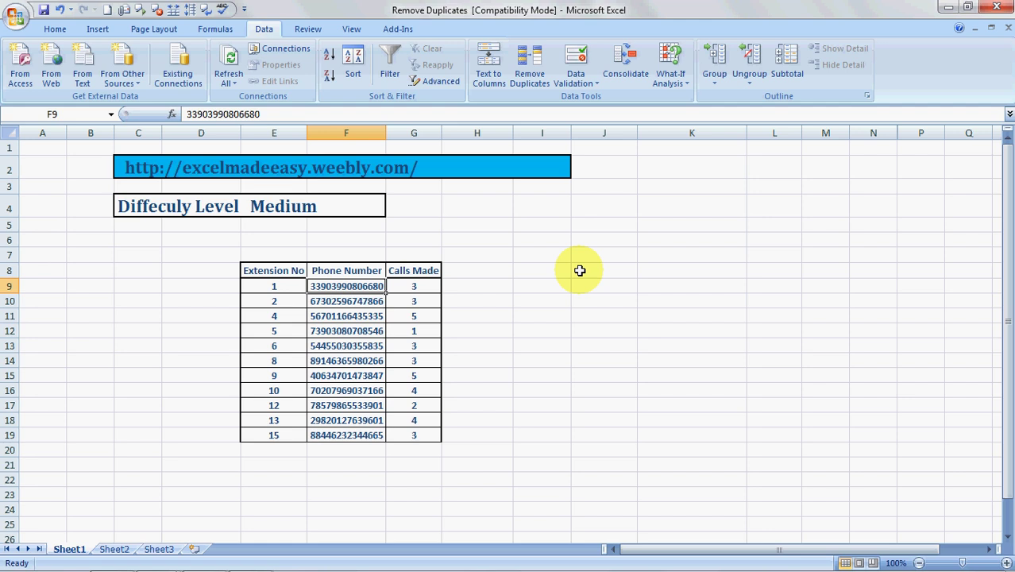
key(ctrl+z)
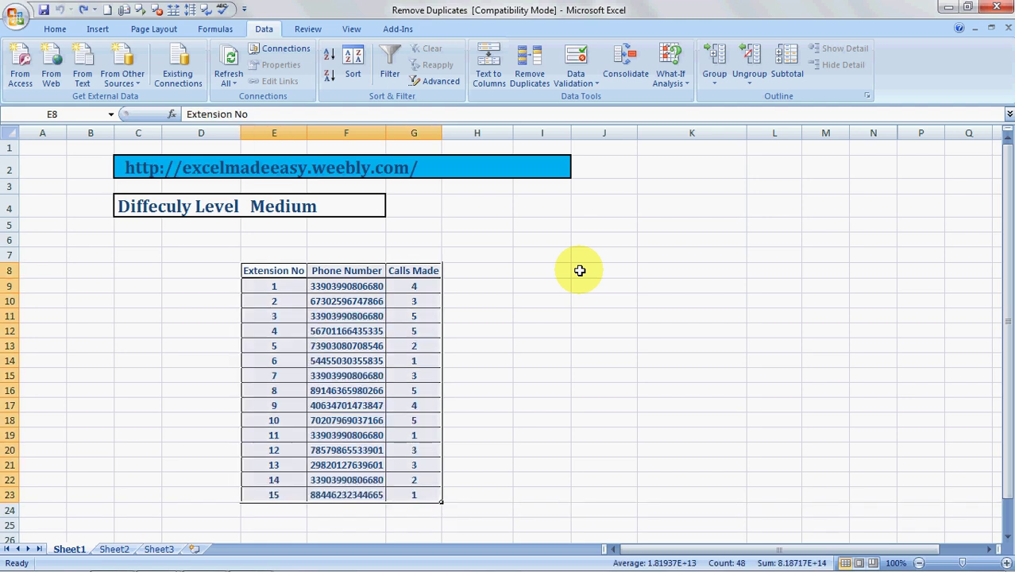